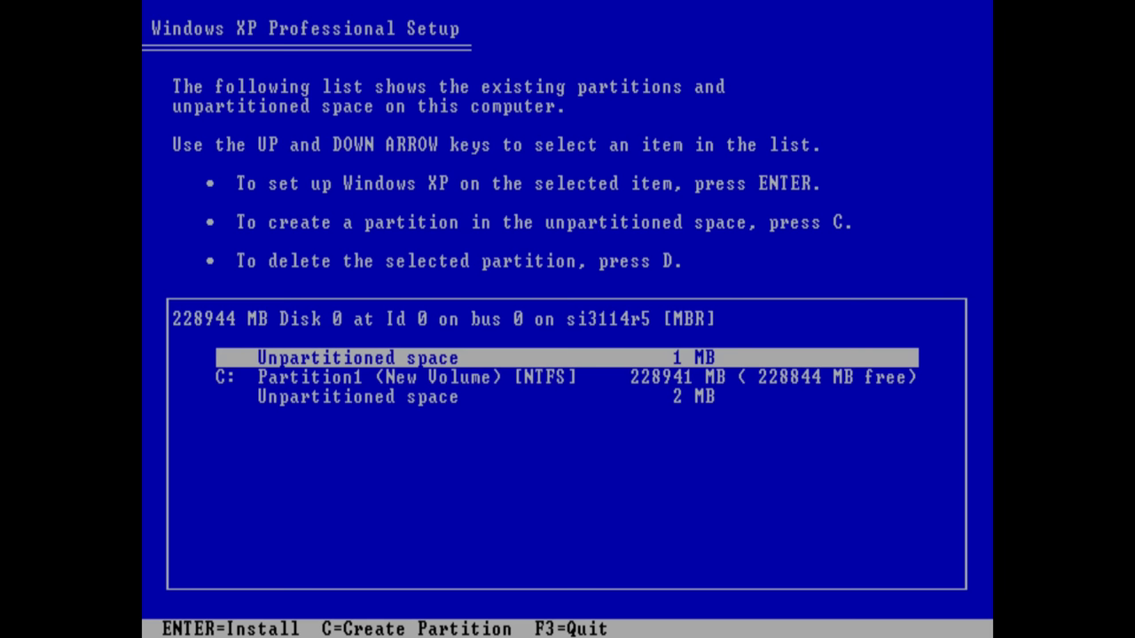
- Install Windows XP onto C: Partition1, leaving its existing NTFS file system intact
key("Down")
key("Return")
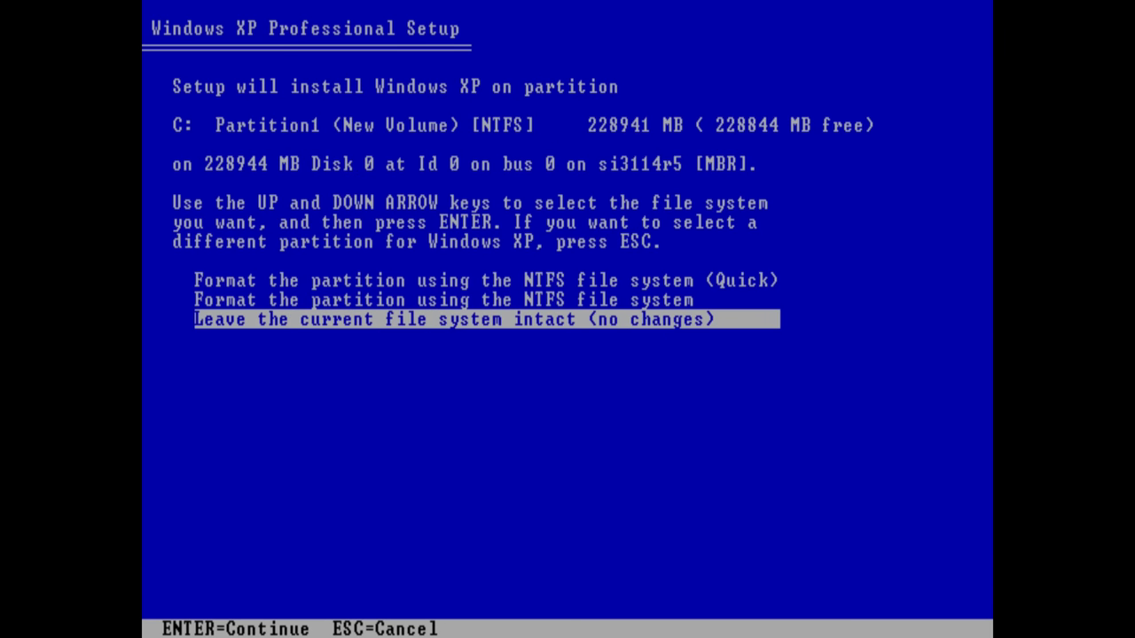
key("Return")
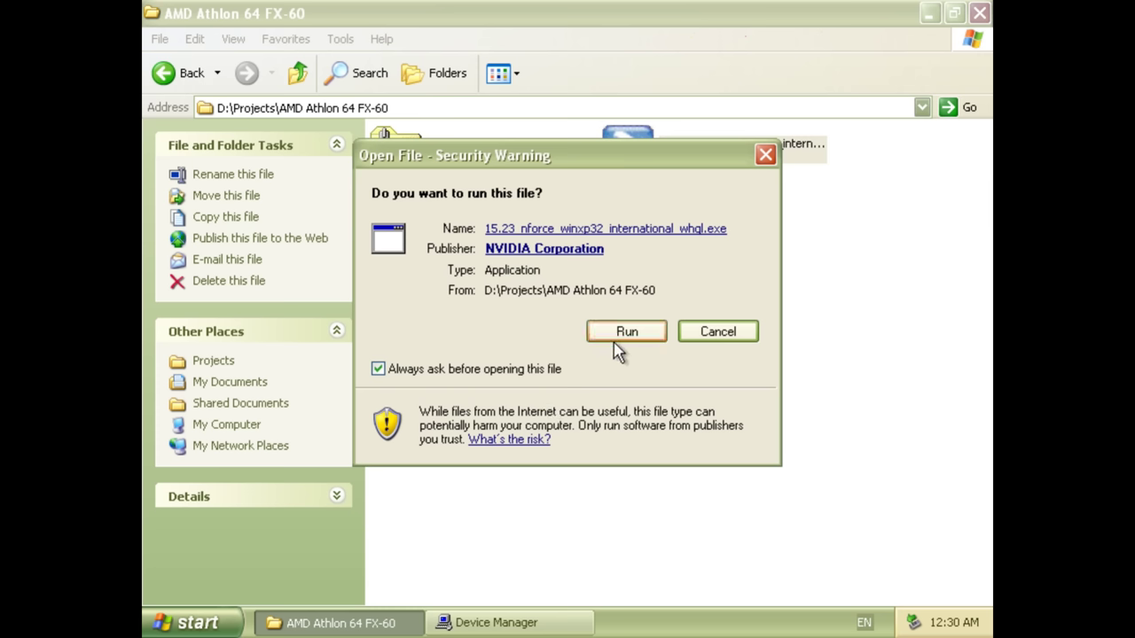
- Run the nForce 15.23 package, extract it to the default folder, and move the installer beside Device Manager
left_click(635, 333)
left_click(927, 15)
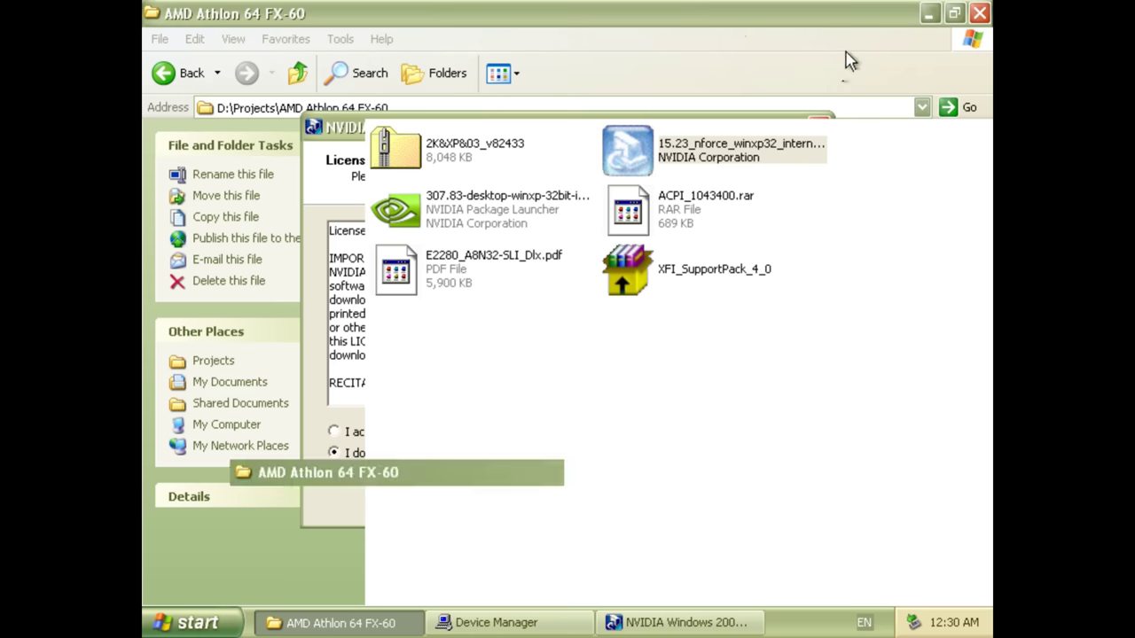
left_click(688, 502)
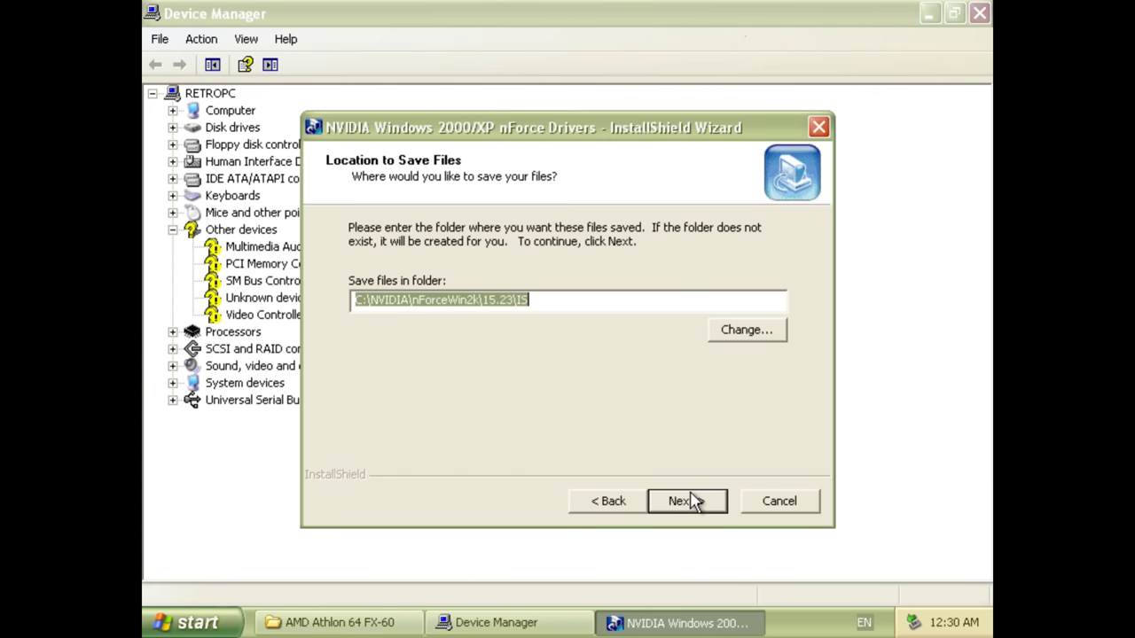
left_click(689, 499)
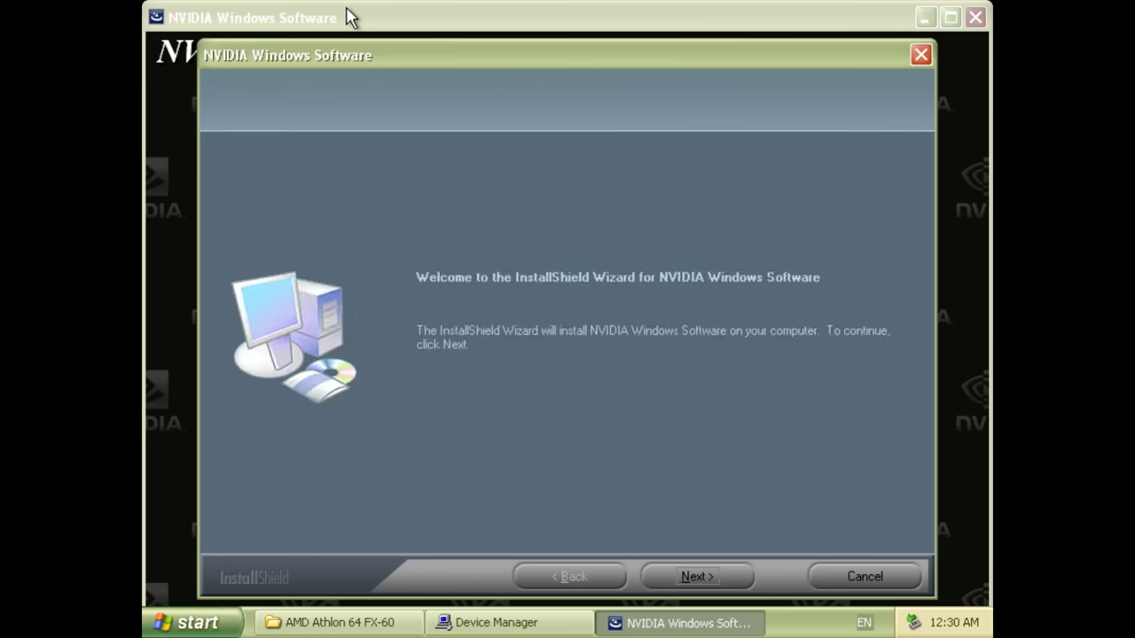
left_click_drag(347, 11, 588, 30)
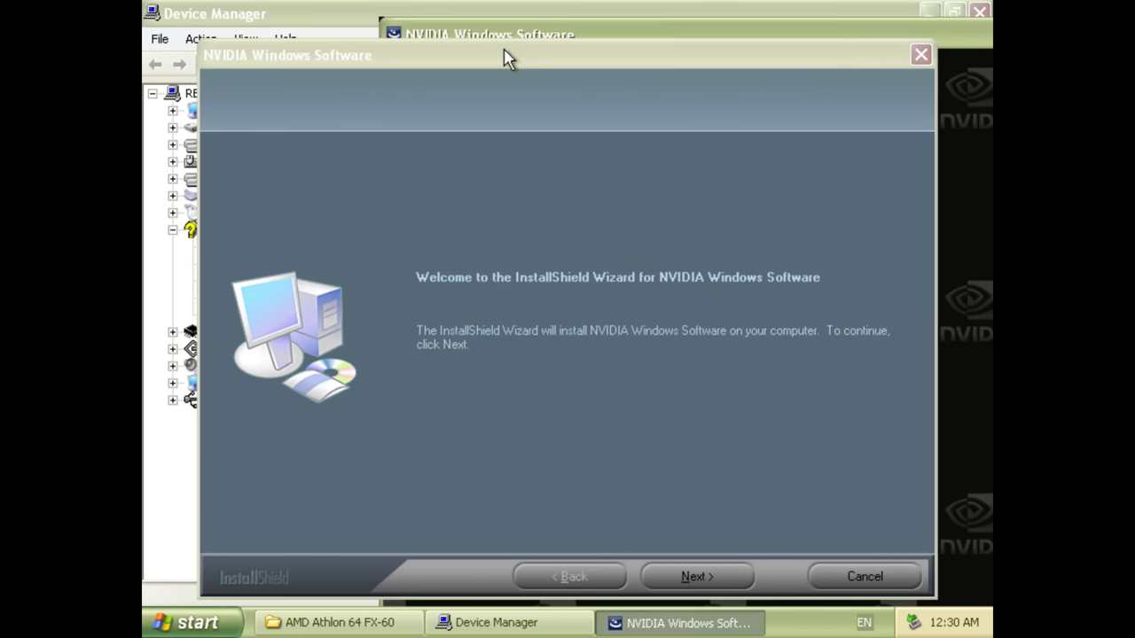
mouse_move(502, 56)
left_mouse_down()
mouse_move(721, 41)
mouse_move(706, 51)
left_mouse_up()
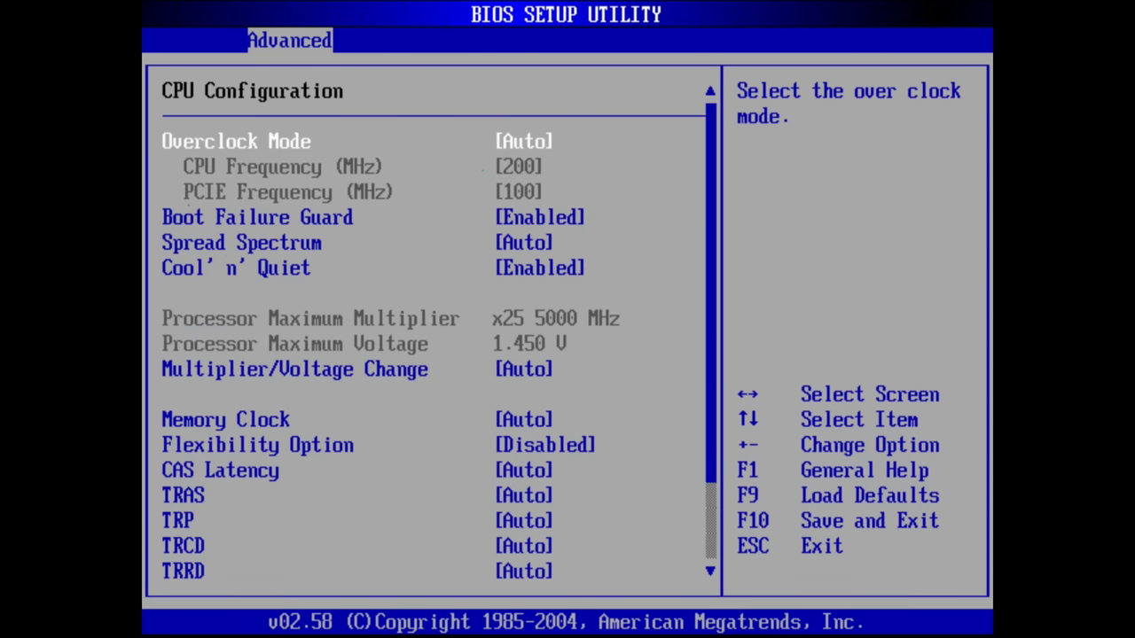
- Set Cool' n' Quiet to Disabled, look over the memory timings, and return to the Advanced list
key("Down")
key("Down")
key("Down")
key("Down")
key("Up")
key("Return")
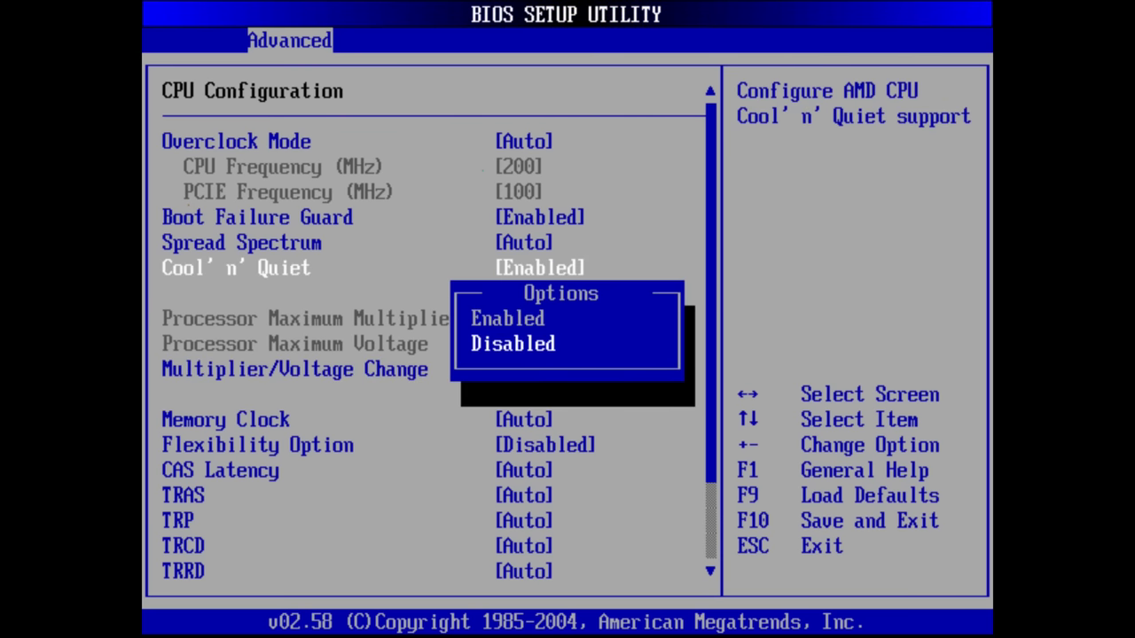
key("Return")
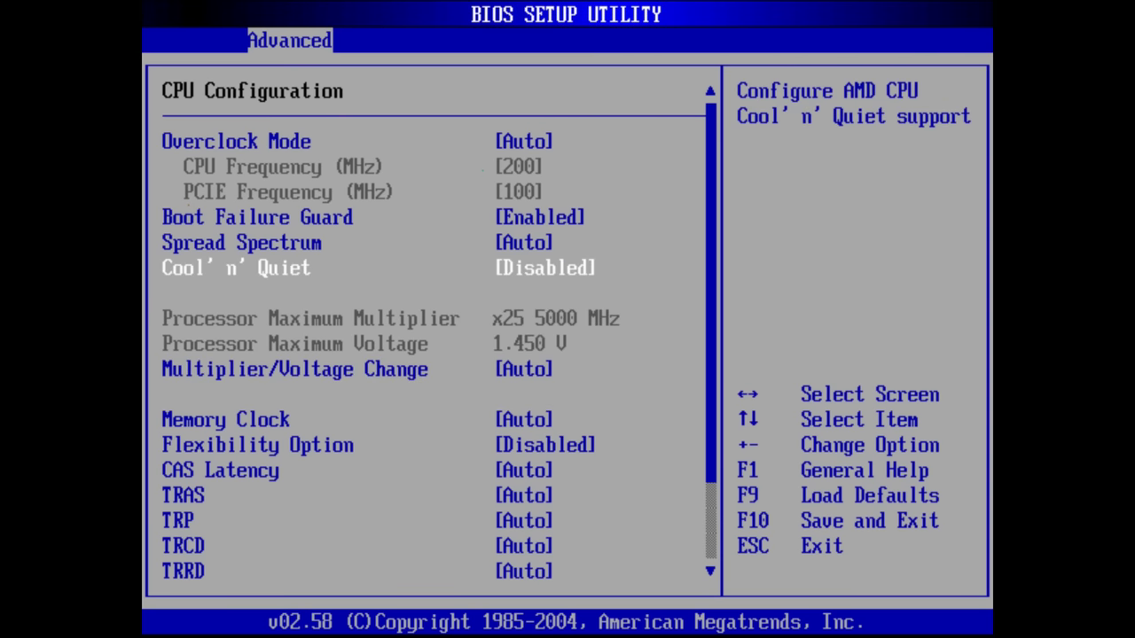
key("Down")
key("Down")
key("Down")
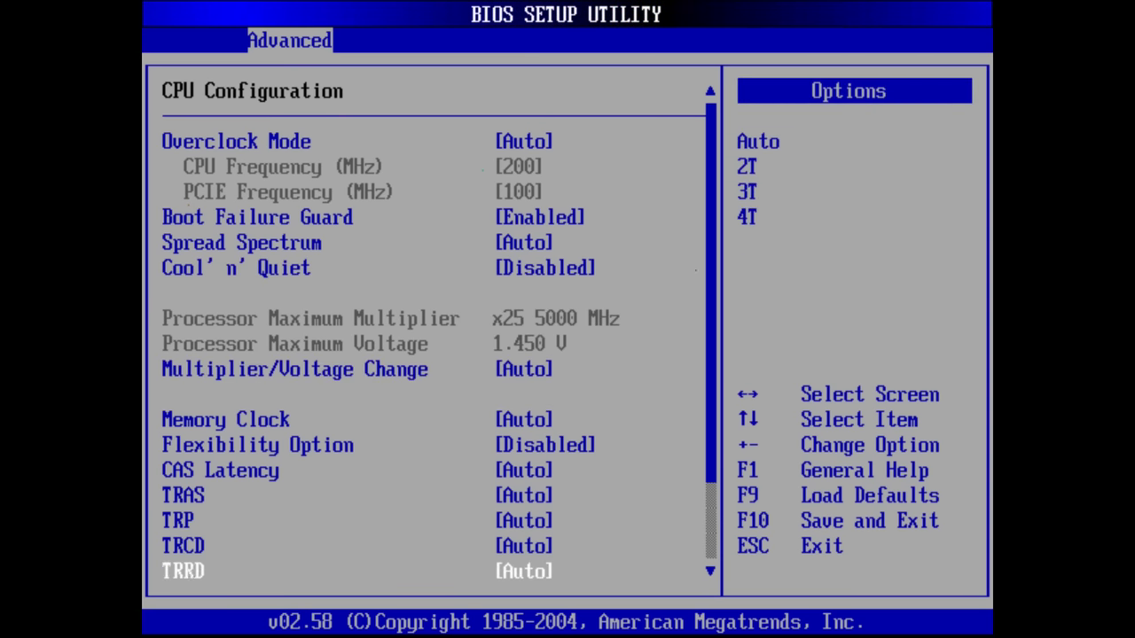
key("Up")
key("Up")
key("Up")
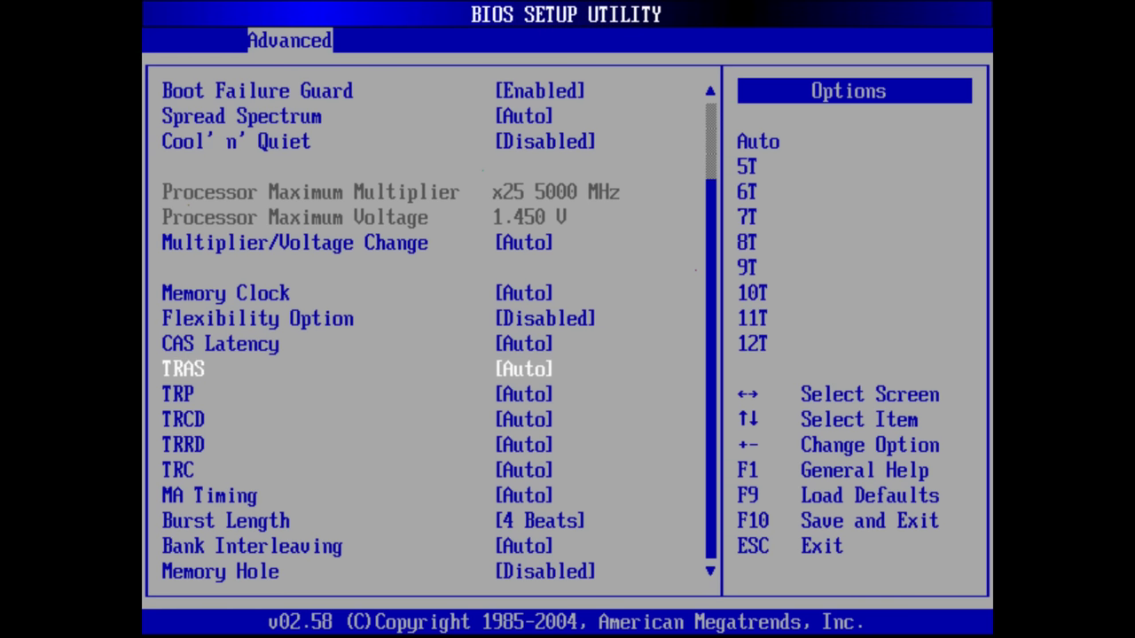
key("Escape")
- In Chipset Configuration, set Onboard LAN and Onboard AC97 Audio to Disabled
key("Down")
key("Return")
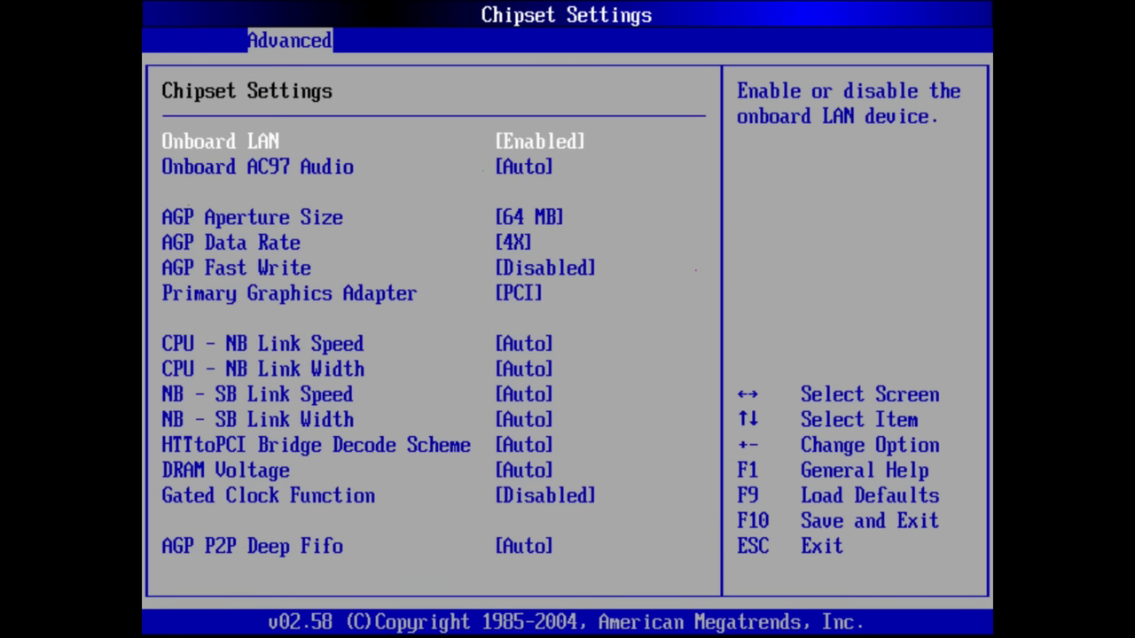
key("Return")
key("Up")
key("Return")
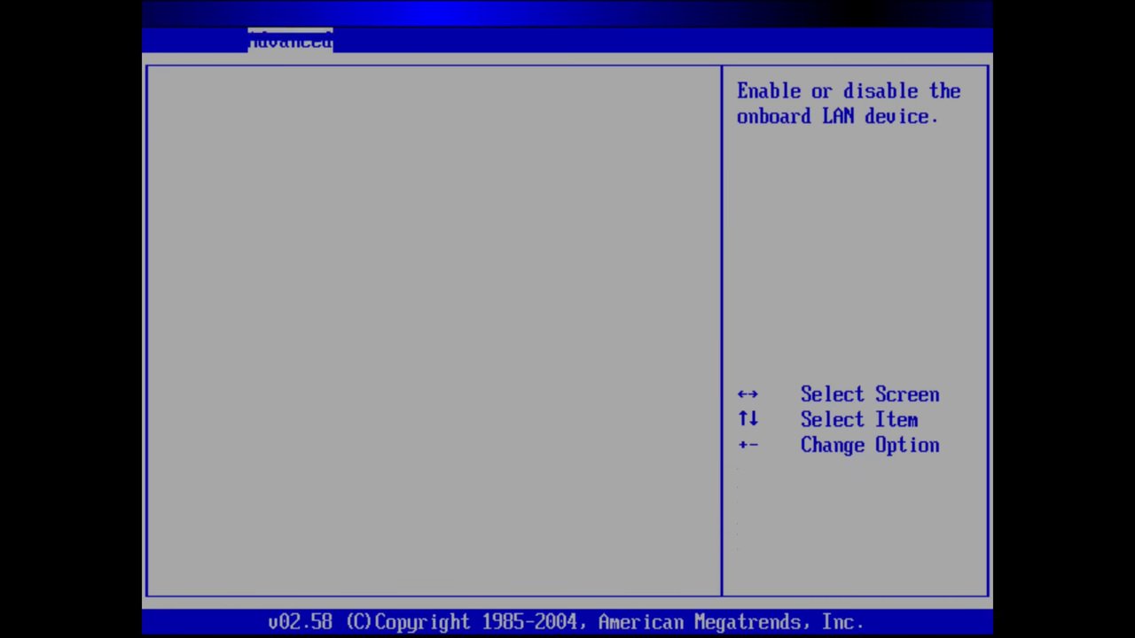
key("Down")
key("Return")
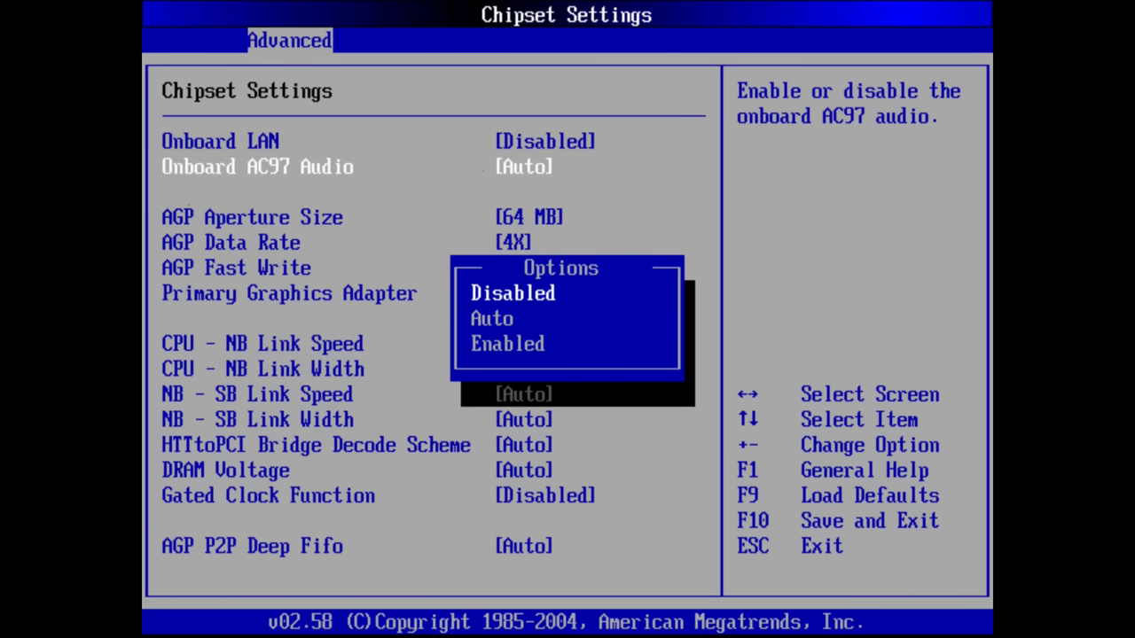
key("Return")
- Set the Primary Graphics Adapter to PCI Express and look over the link speed settings
key("Down")
key("Down")
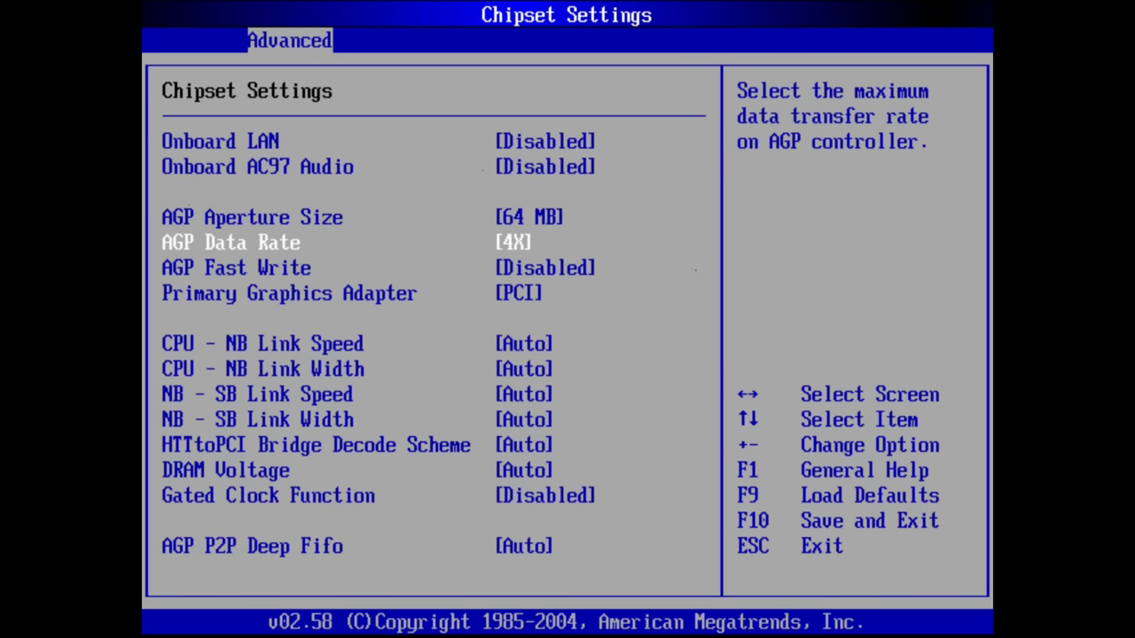
key("Down")
key("Down")
key("Return")
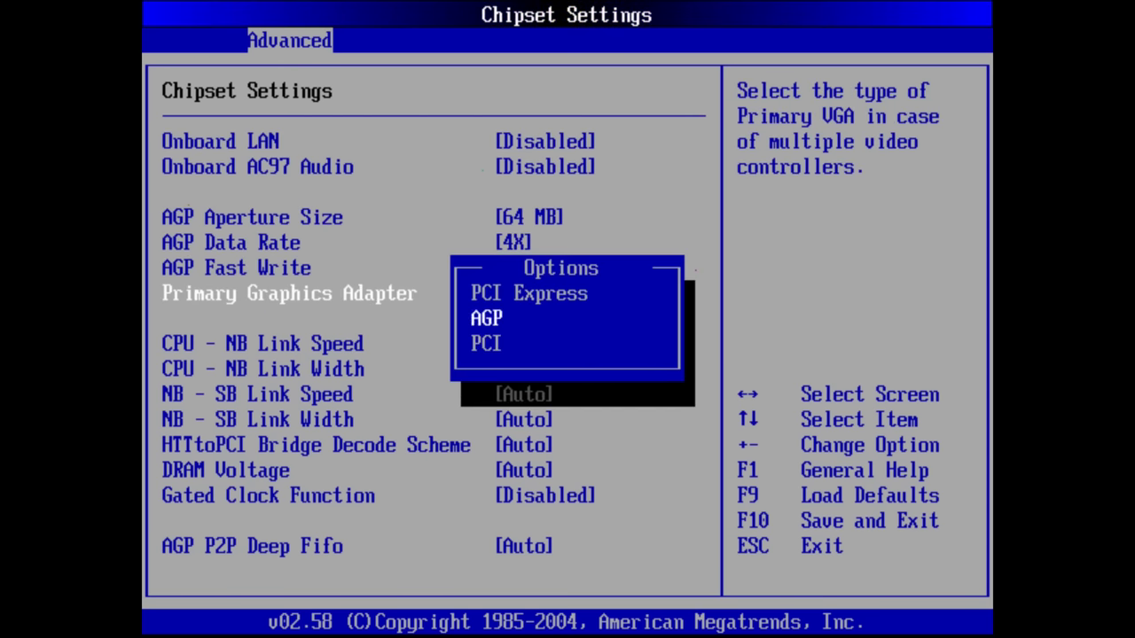
key("Up")
key("Return")
key("Down")
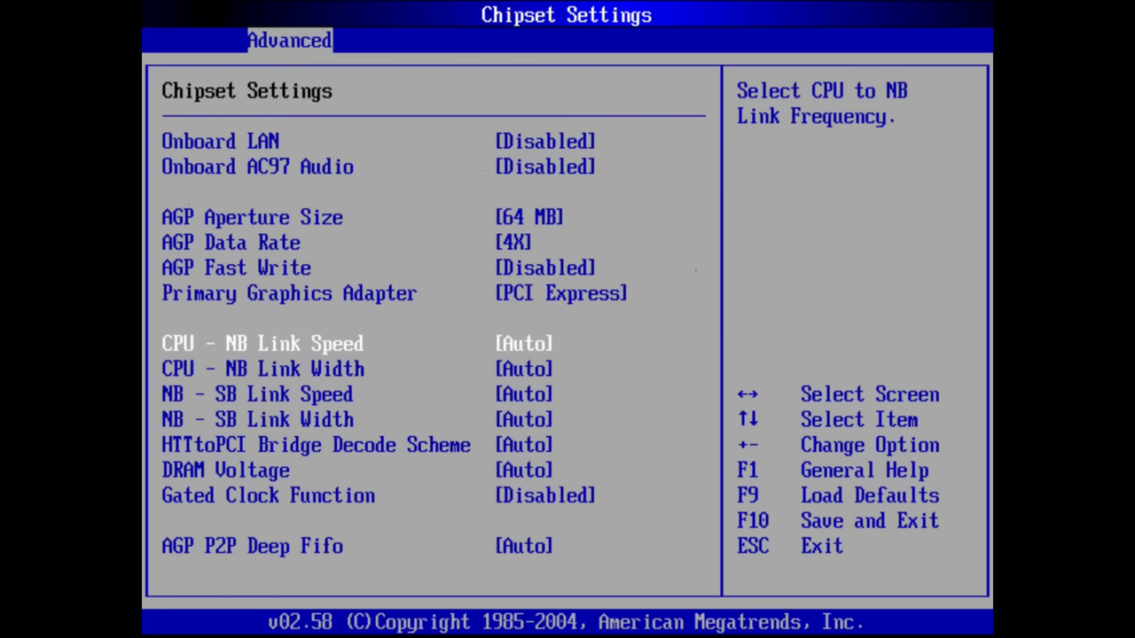
key("Down")
key("Down")
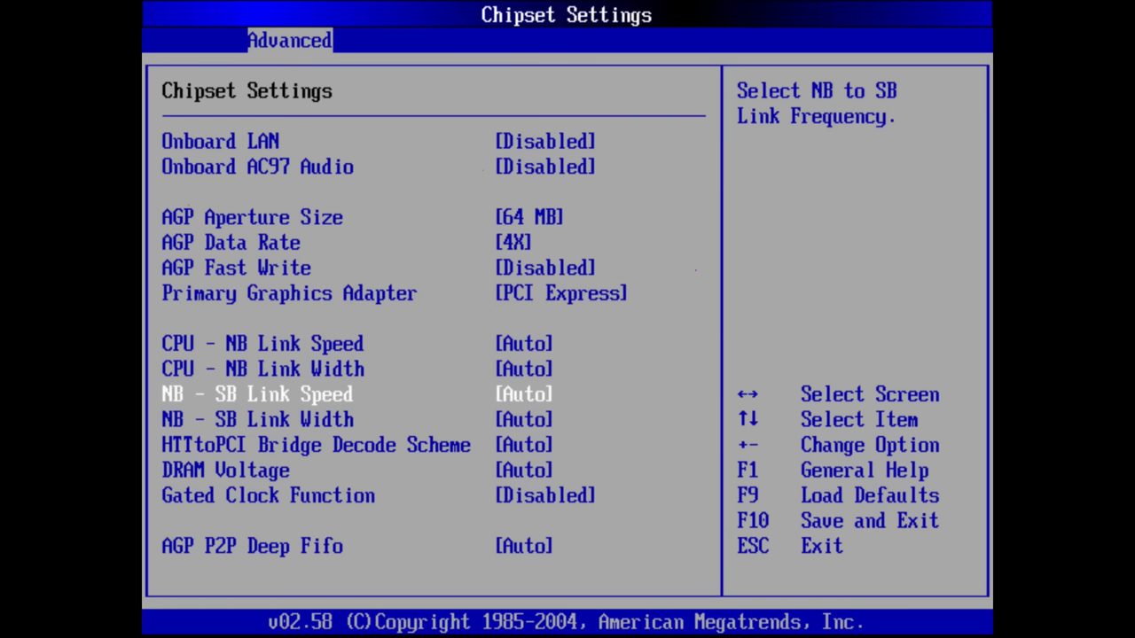
key("Down")
key("Down")
key("Down")
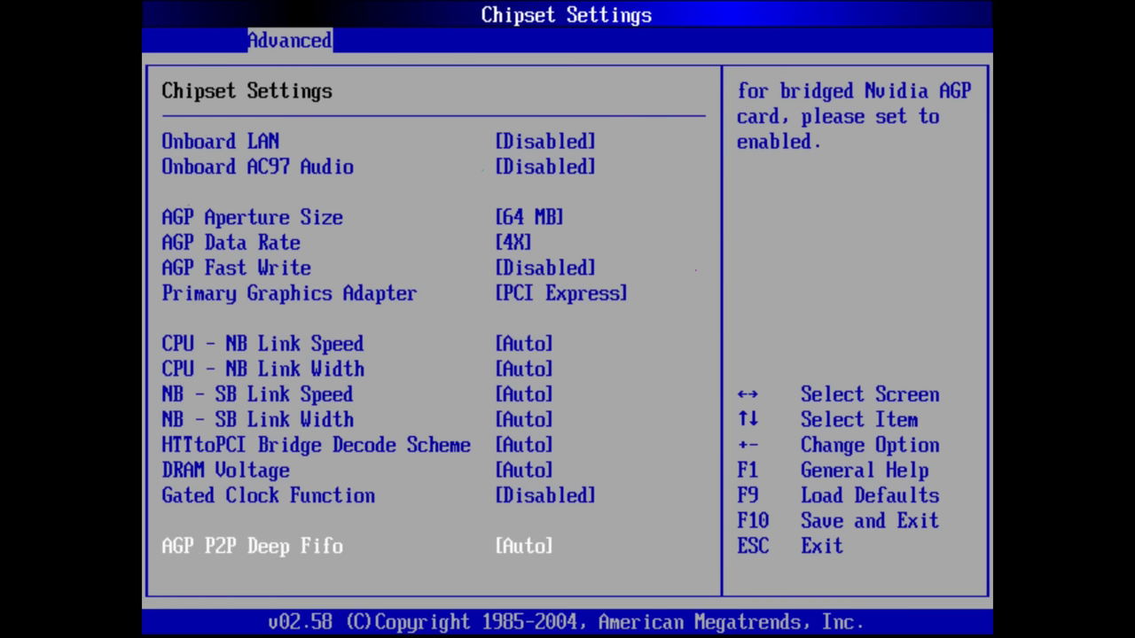
- Review the ACPI Settings page, then the IDE Configuration down to the OnBoard SATAII Controller
key("Escape")
key("Down")
key("Return")
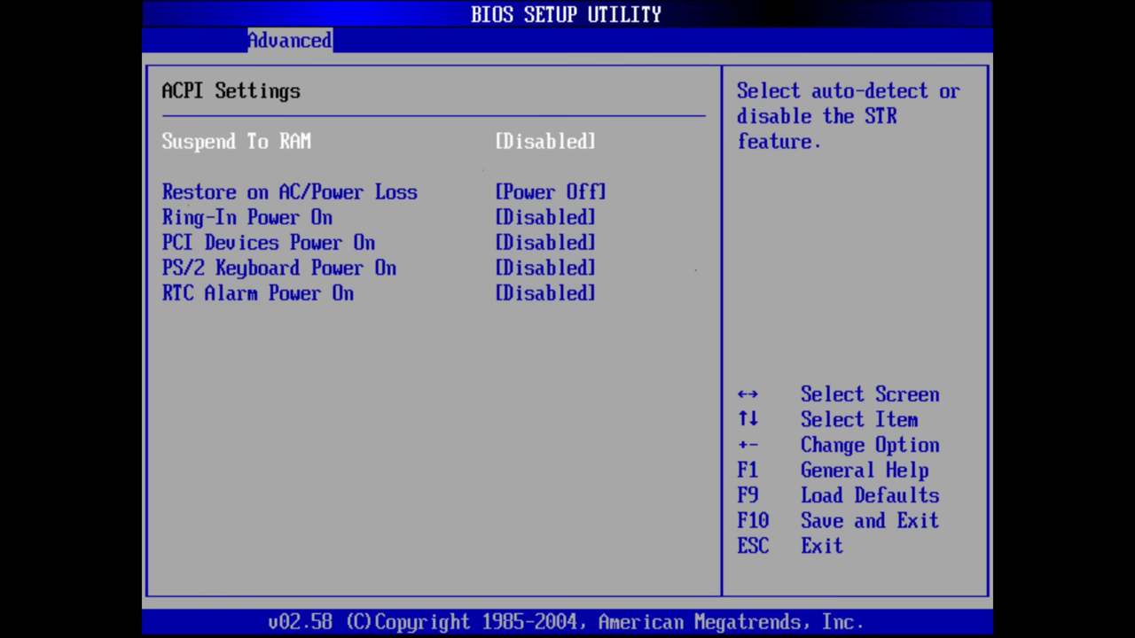
key("Escape")
key("Down")
key("Return")
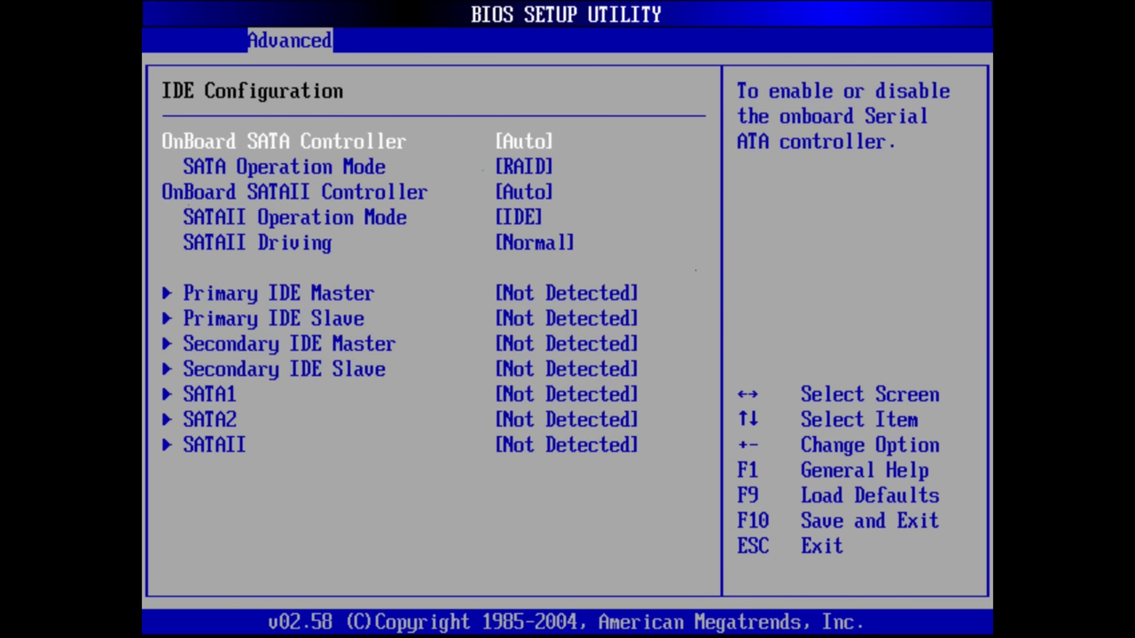
key("Down")
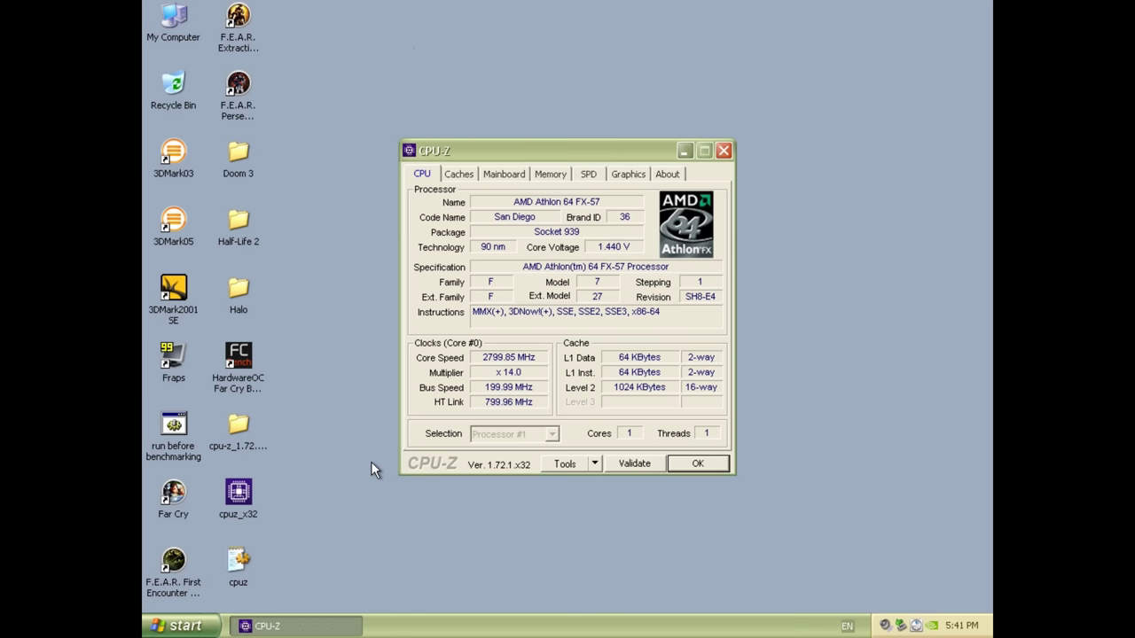
- Switch CPU-Z to the Memory tab to see the 2 GBytes dual-channel DDR details
left_click(550, 175)
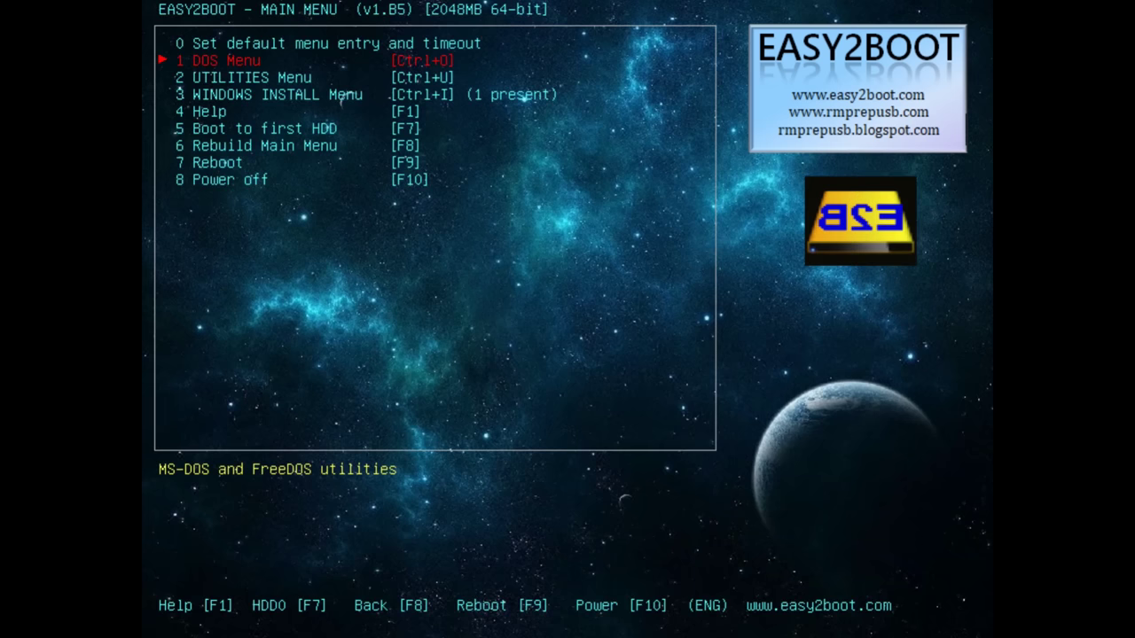
- Run XP Install Step 1 from the Windows Install menu and load Automated_Windows_XP_Professional_SP3_VL.iso into memory
key("Down")
key("Down")
key("Return")
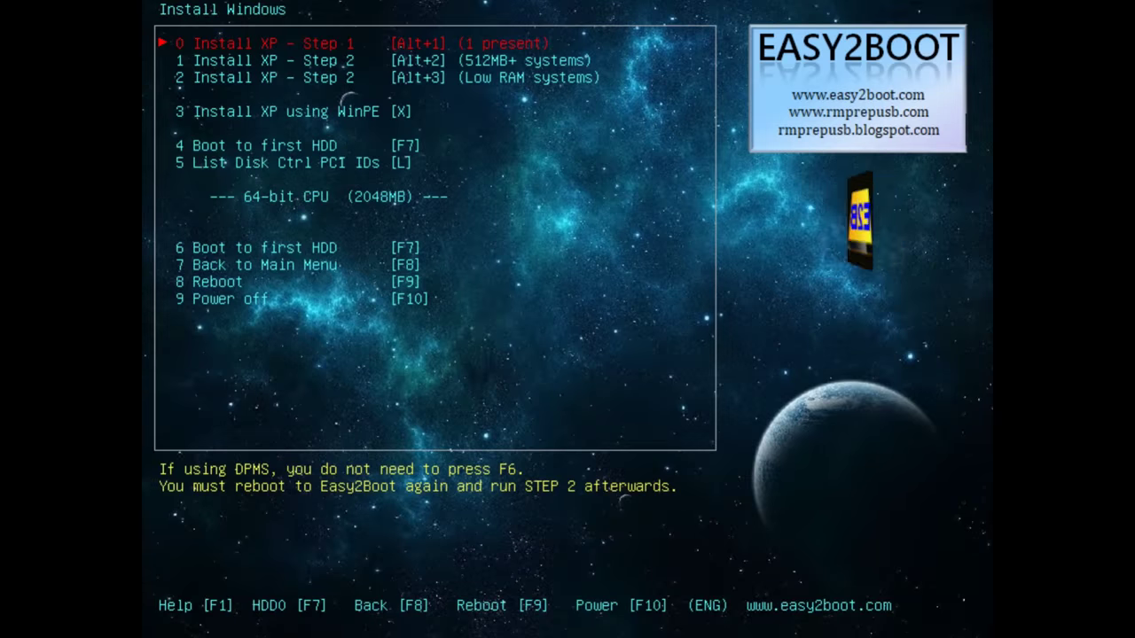
key("Return")
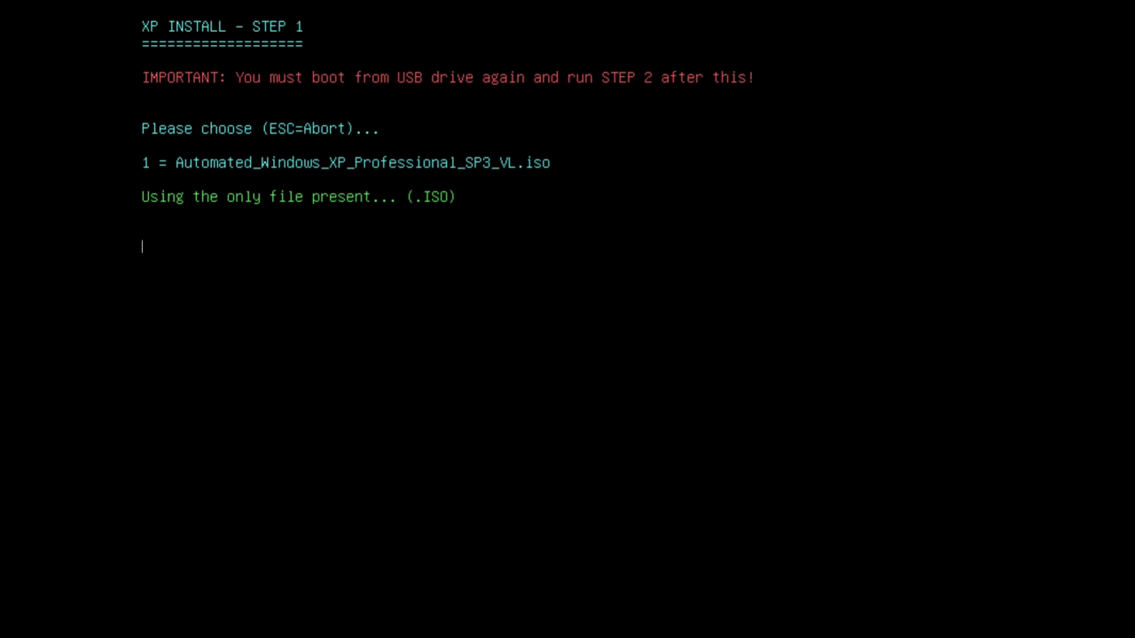
key("Return")
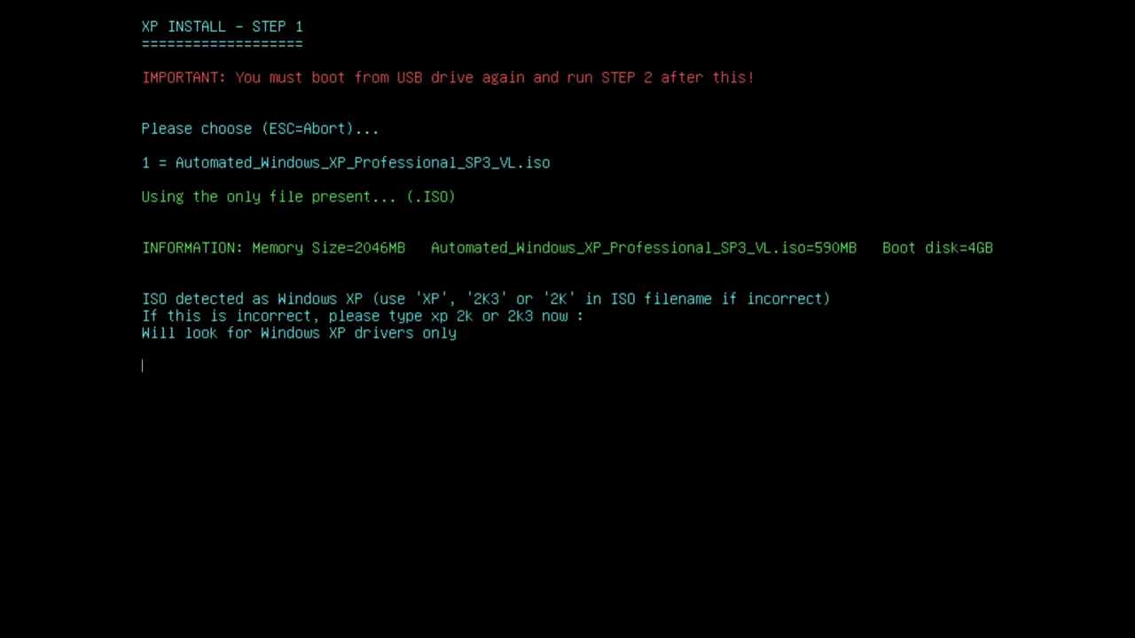
key("Return")
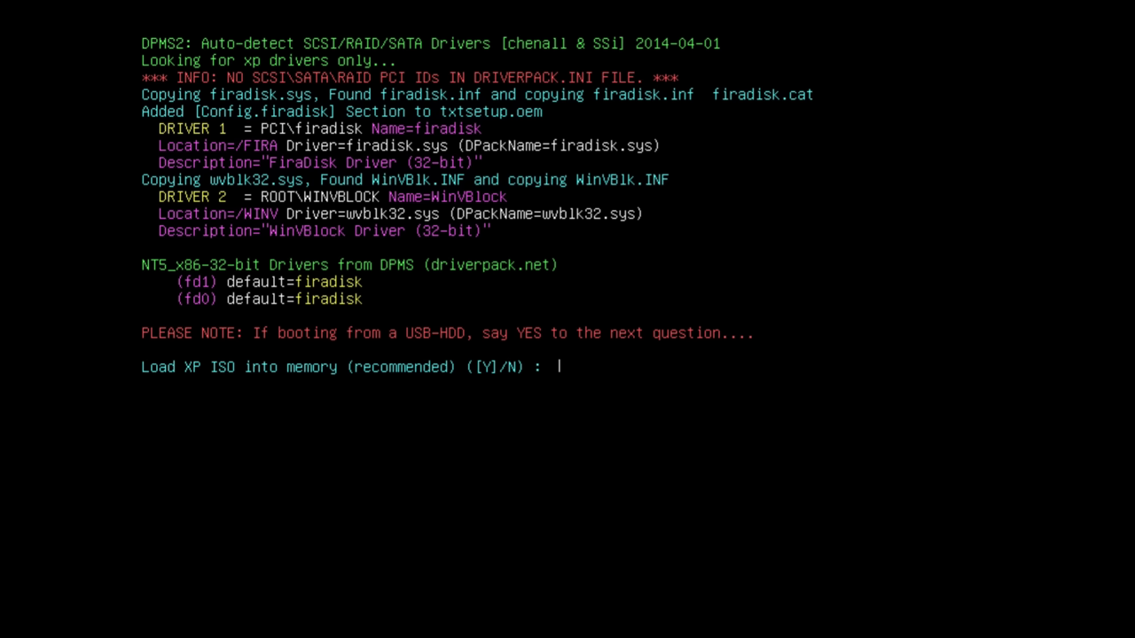
key("Return")
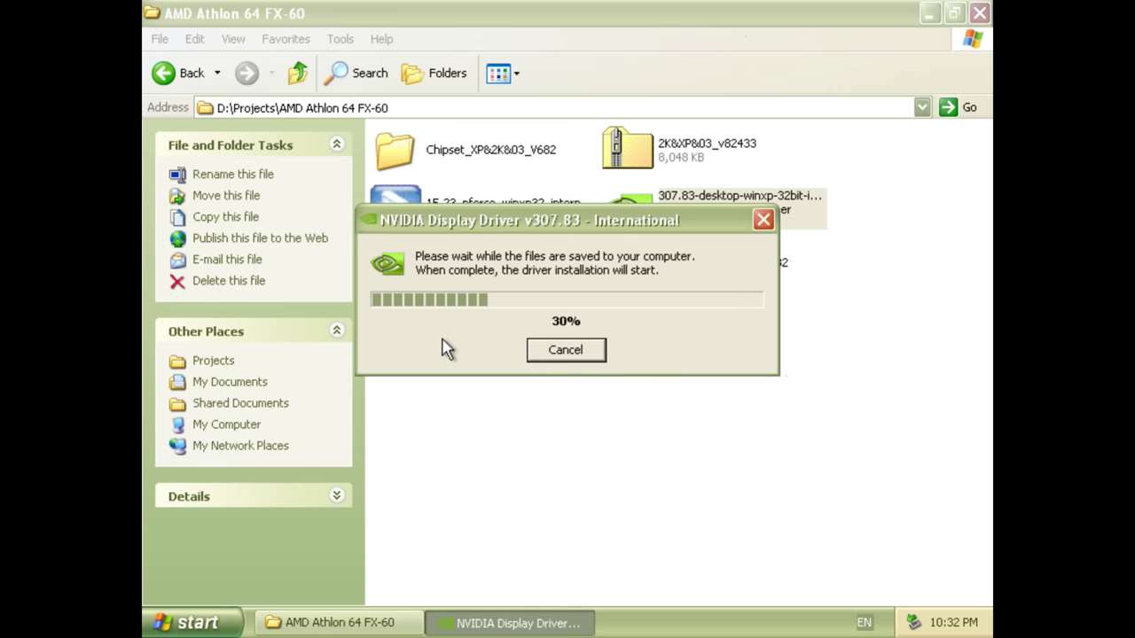
- Take the X-Fi setup through English, licence, readme and default folder, then install ATI Catalyst
double_click(367, 218)
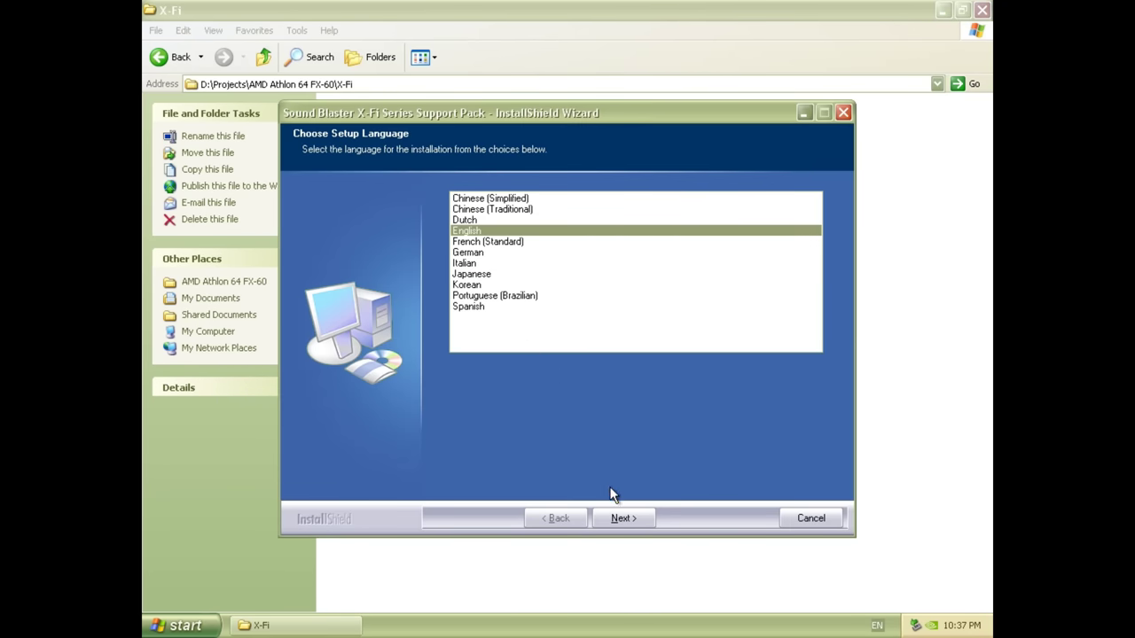
left_click(611, 516)
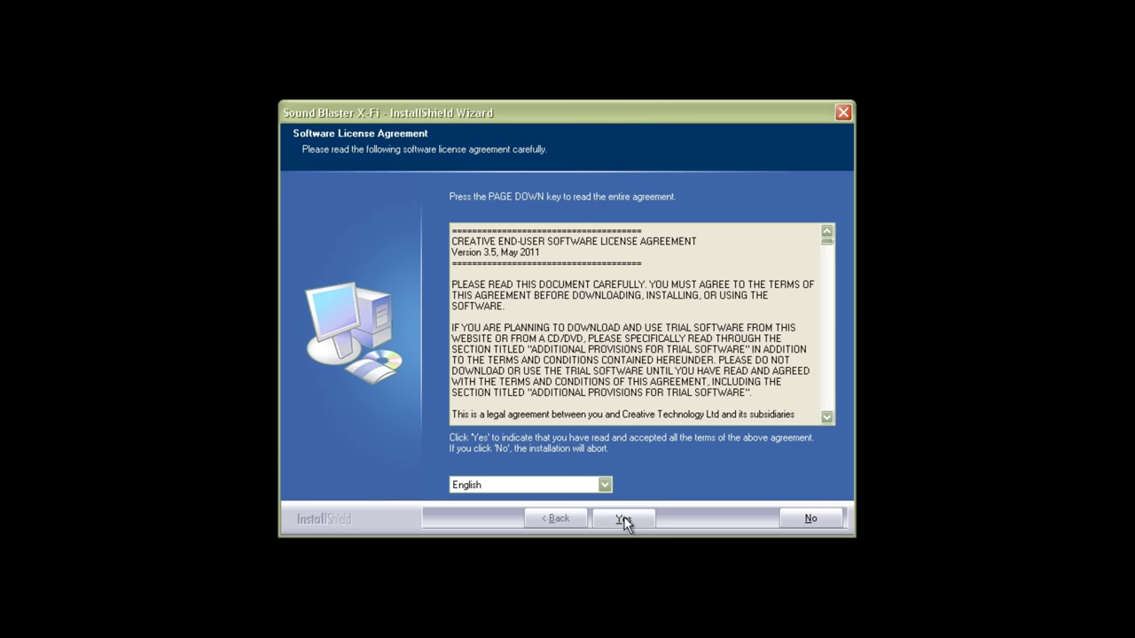
left_click(622, 518)
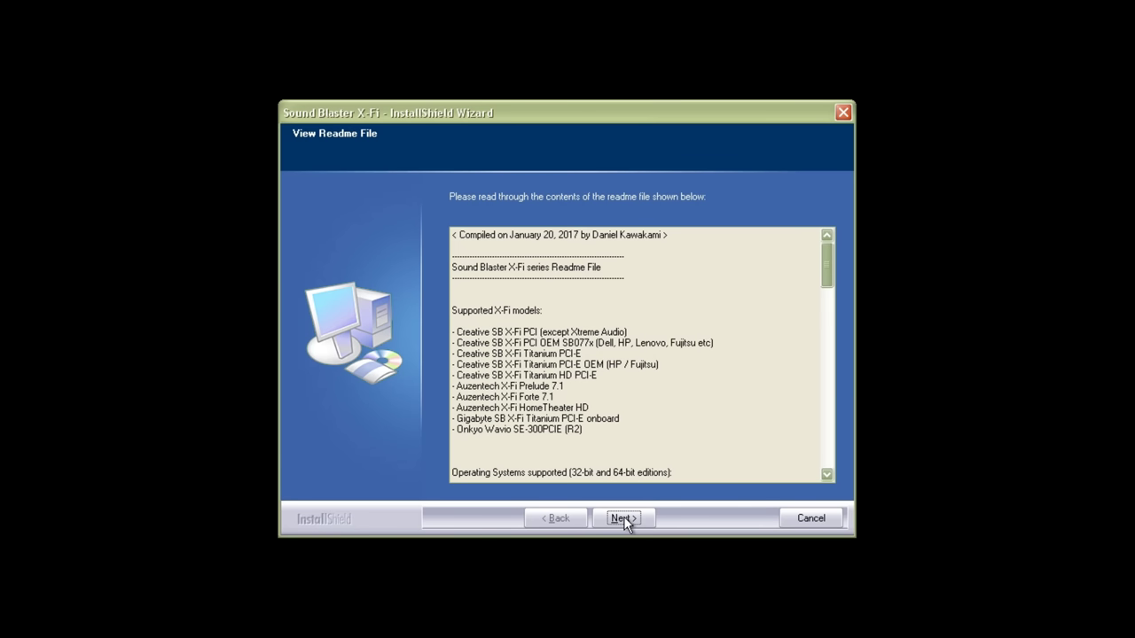
left_click(623, 517)
left_click(623, 518)
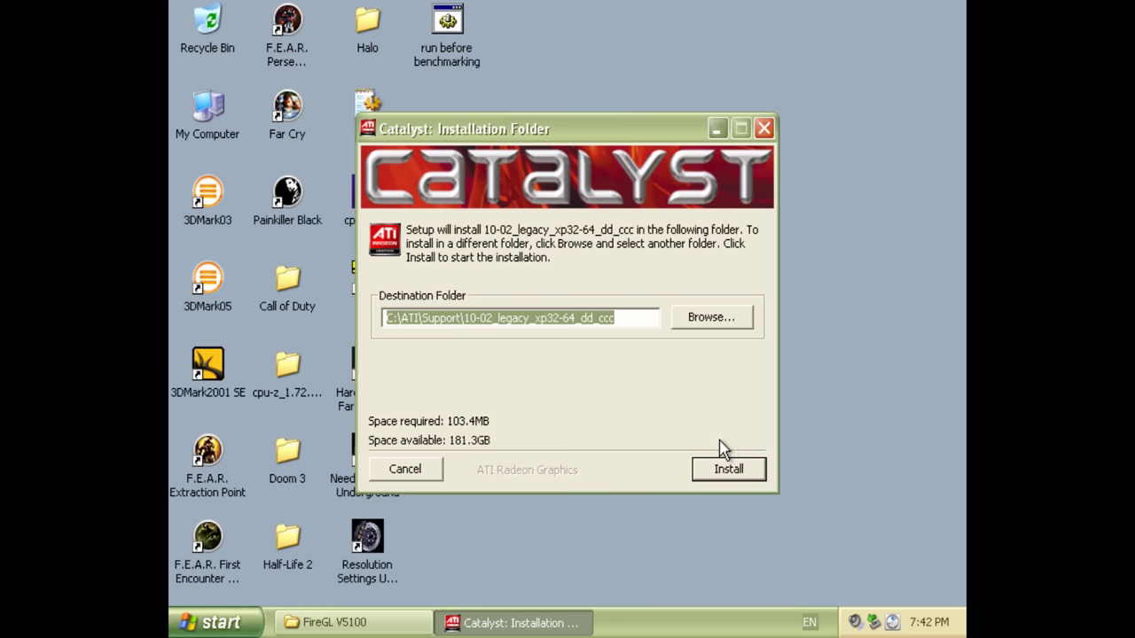
left_click(727, 469)
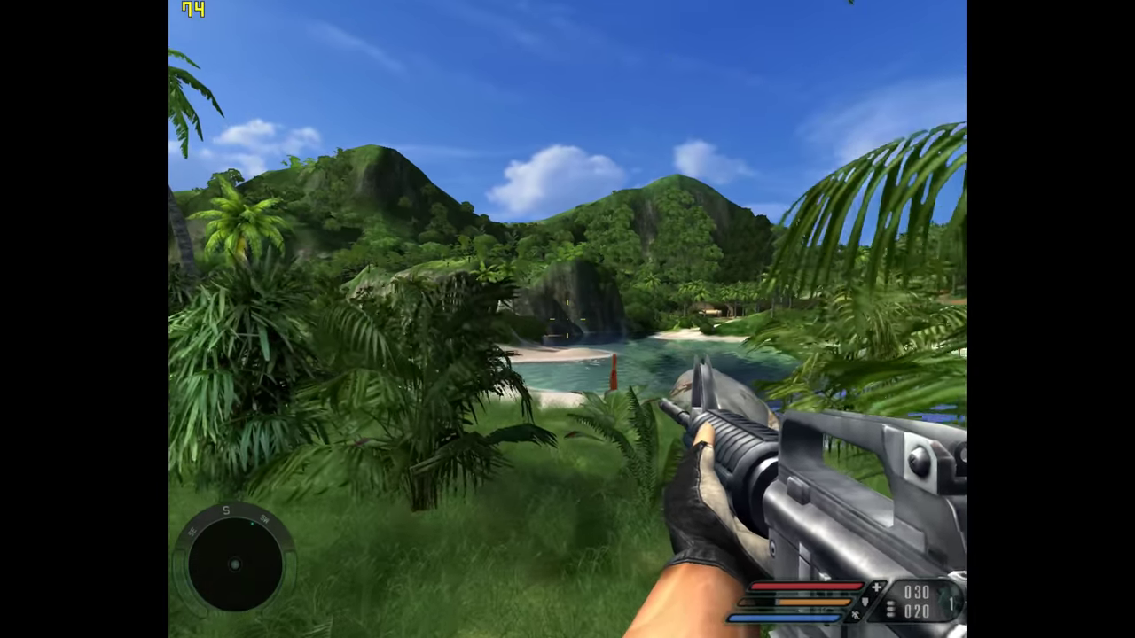
- Walk forward through the Far Cry jungle foliage toward the beach
key("w")
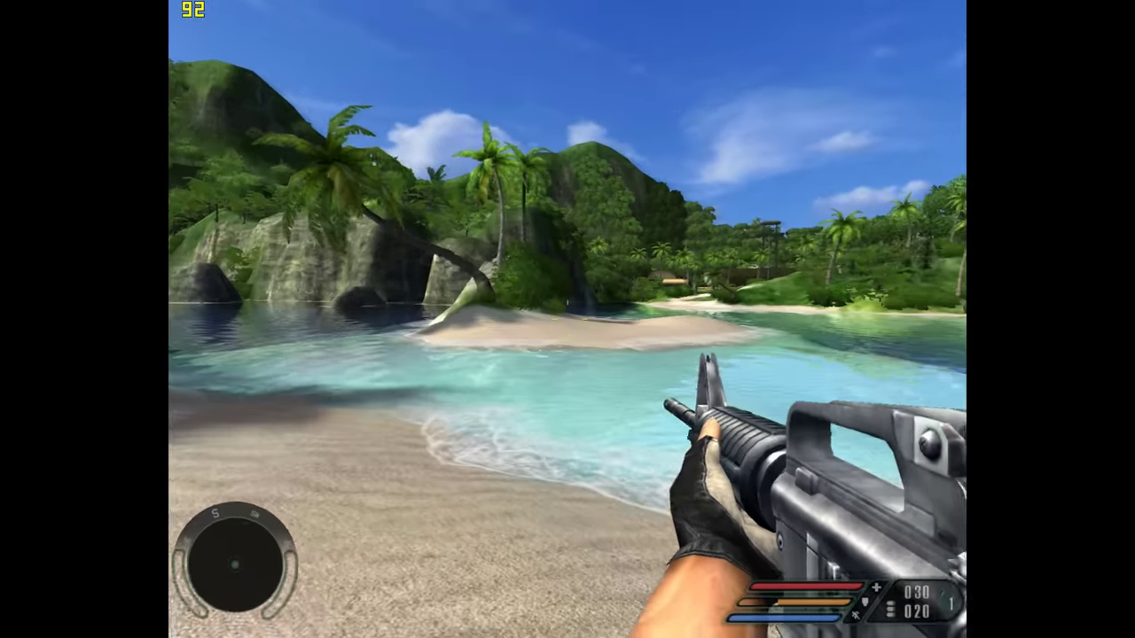
- Walk up to the ladder wall in Call of Duty, then grab the tunnel guard from behind
key("w")
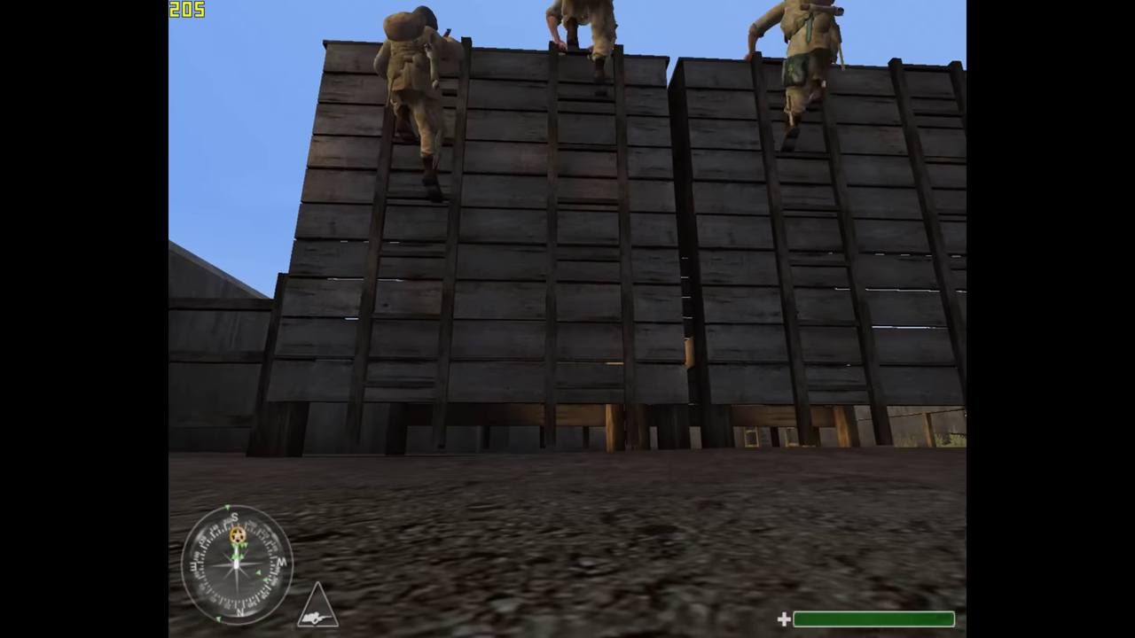
key("w")
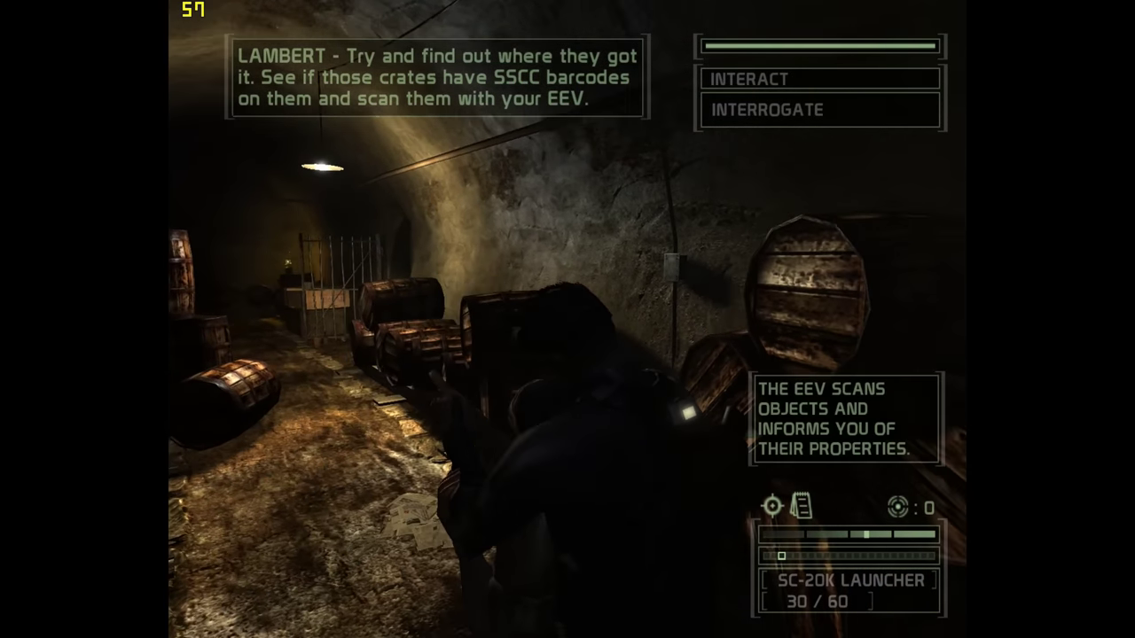
key("e")
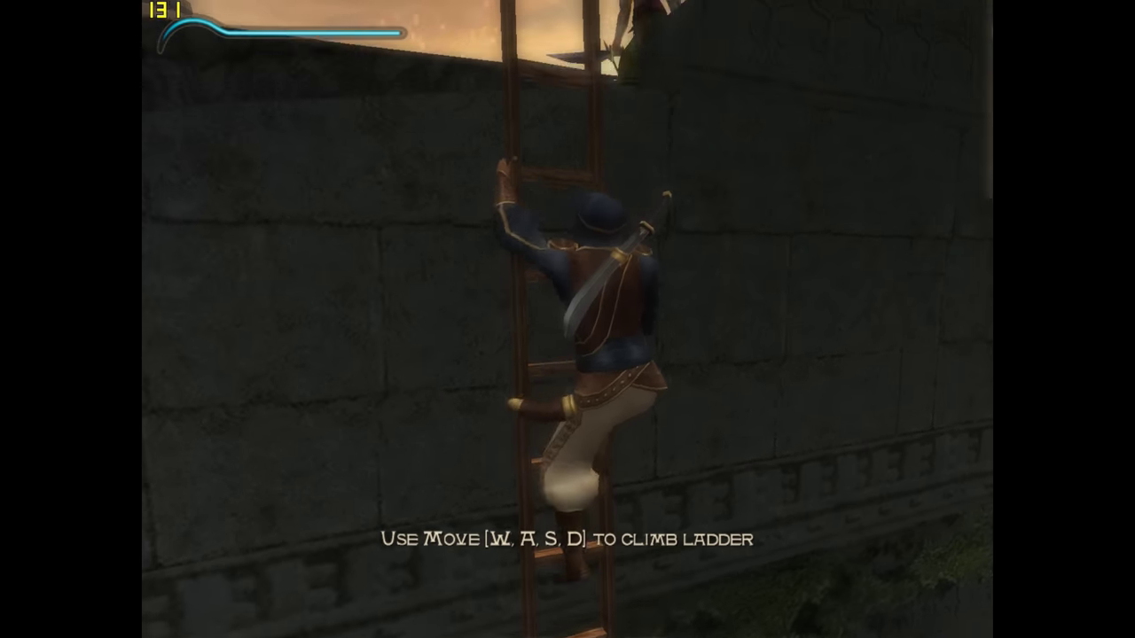
- Climb the ladder onto the rooftop and cut down the shirtless and spear-wielding attackers
key("w")
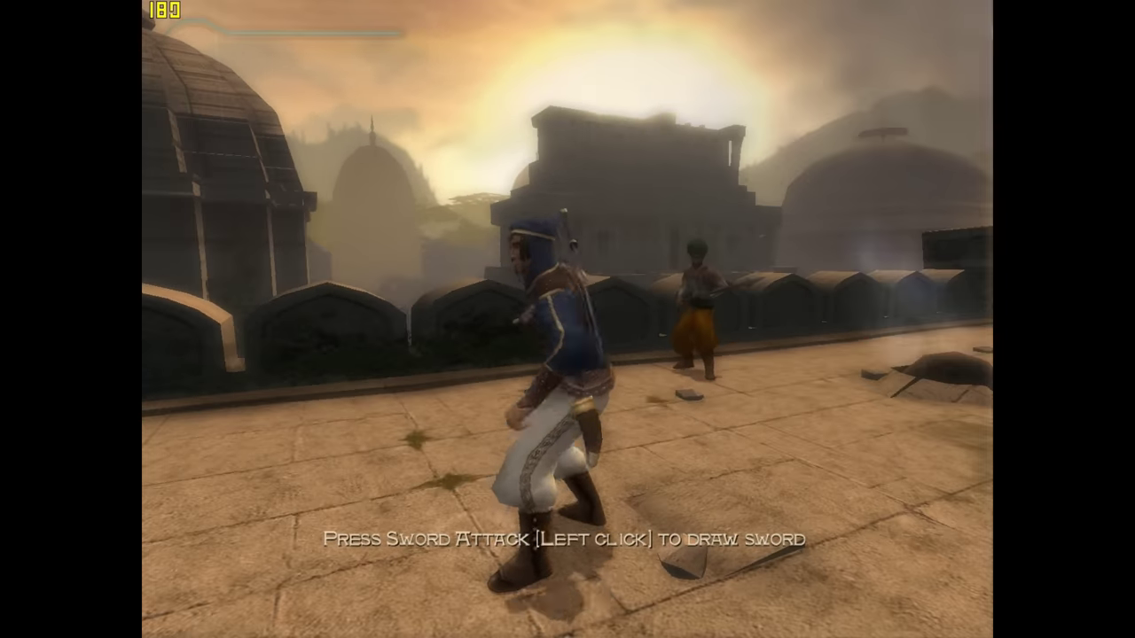
left_click(568, 319)
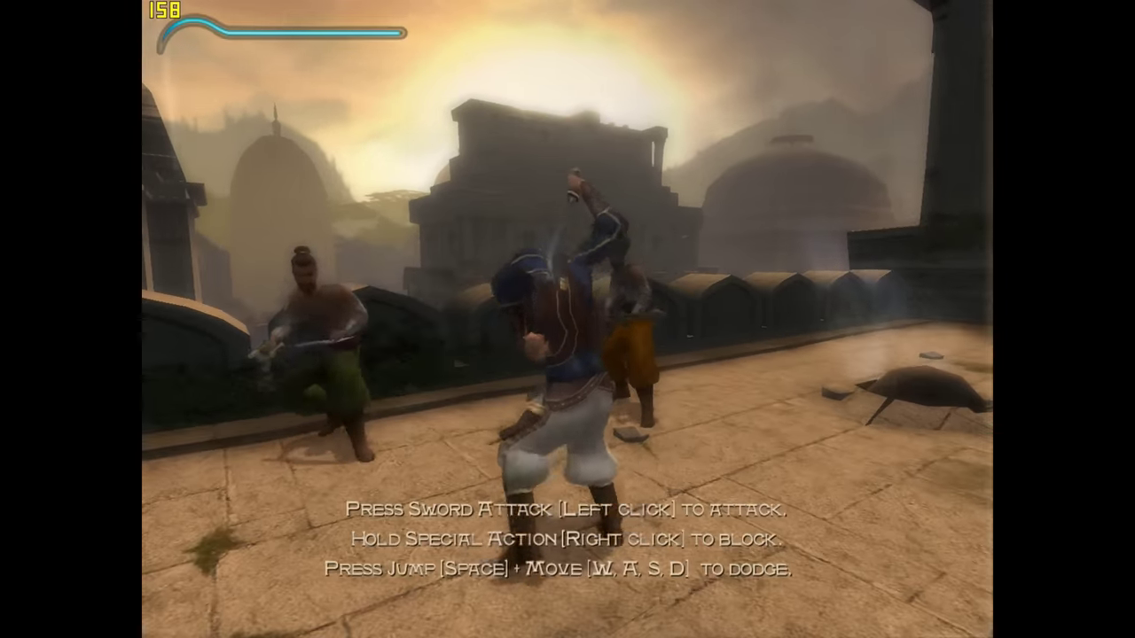
left_click(567, 320)
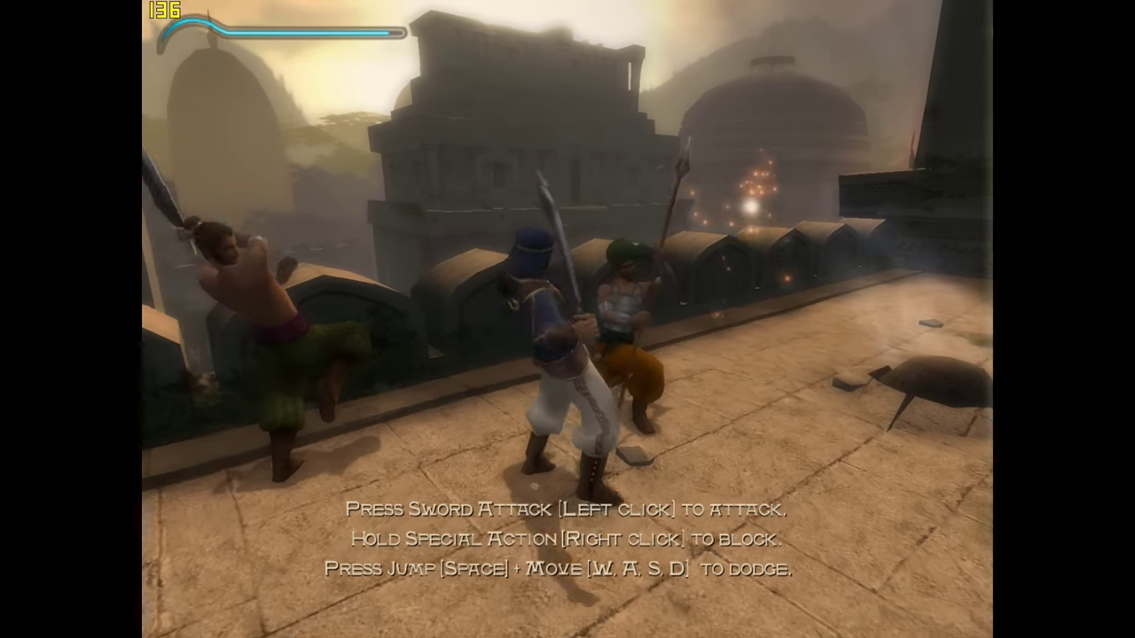
left_click(568, 319)
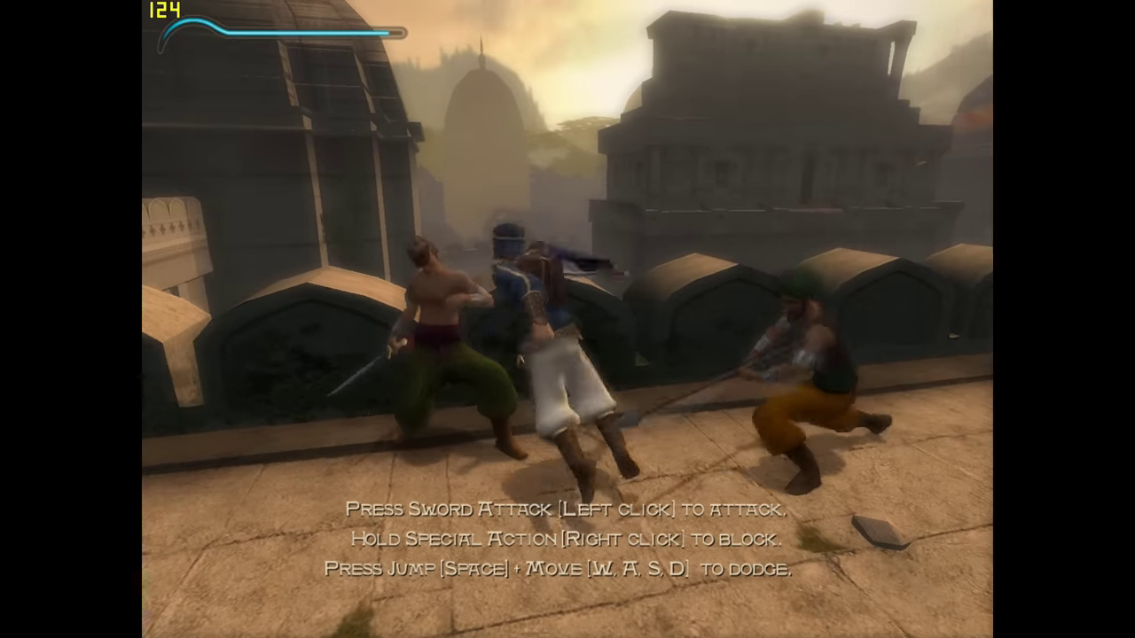
left_click(567, 319)
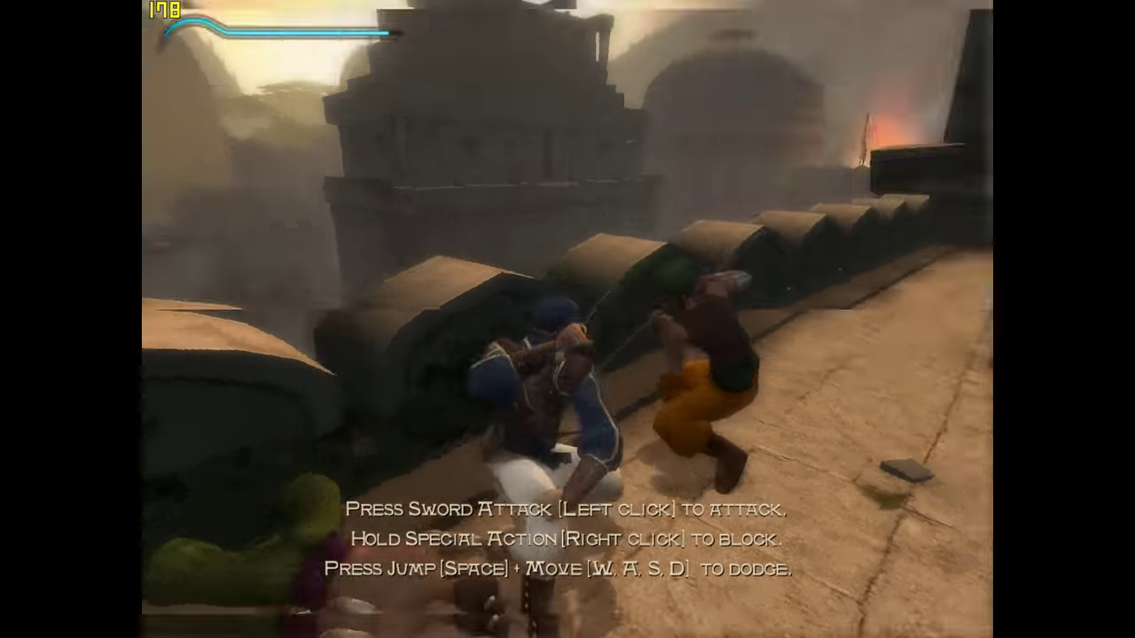
left_click(568, 320)
left_click(567, 319)
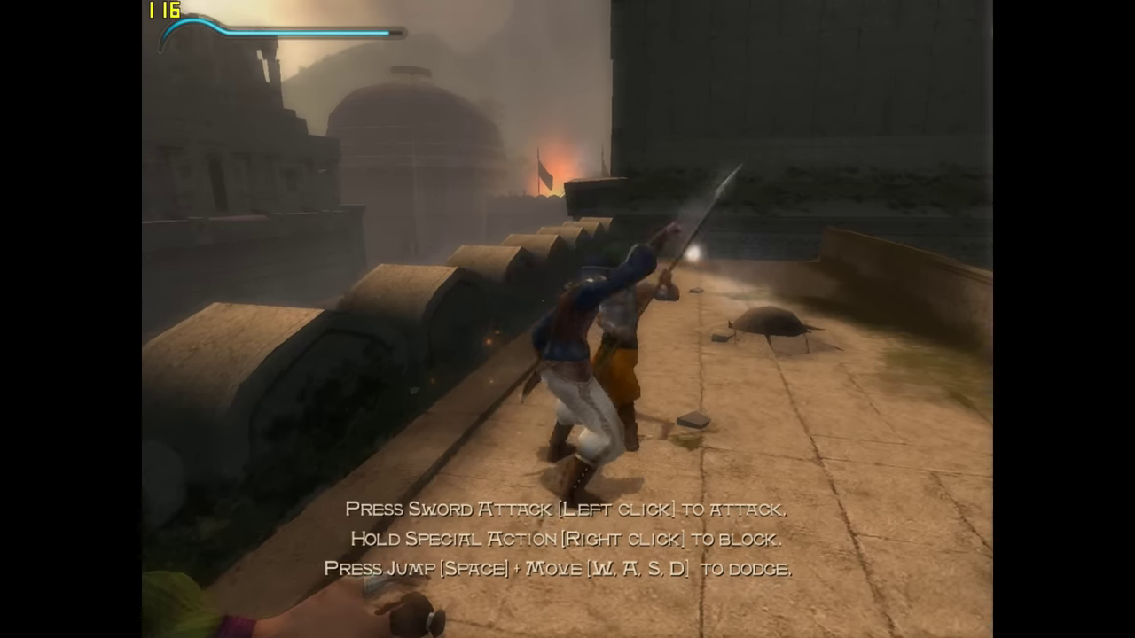
left_click(567, 319)
left_click(567, 320)
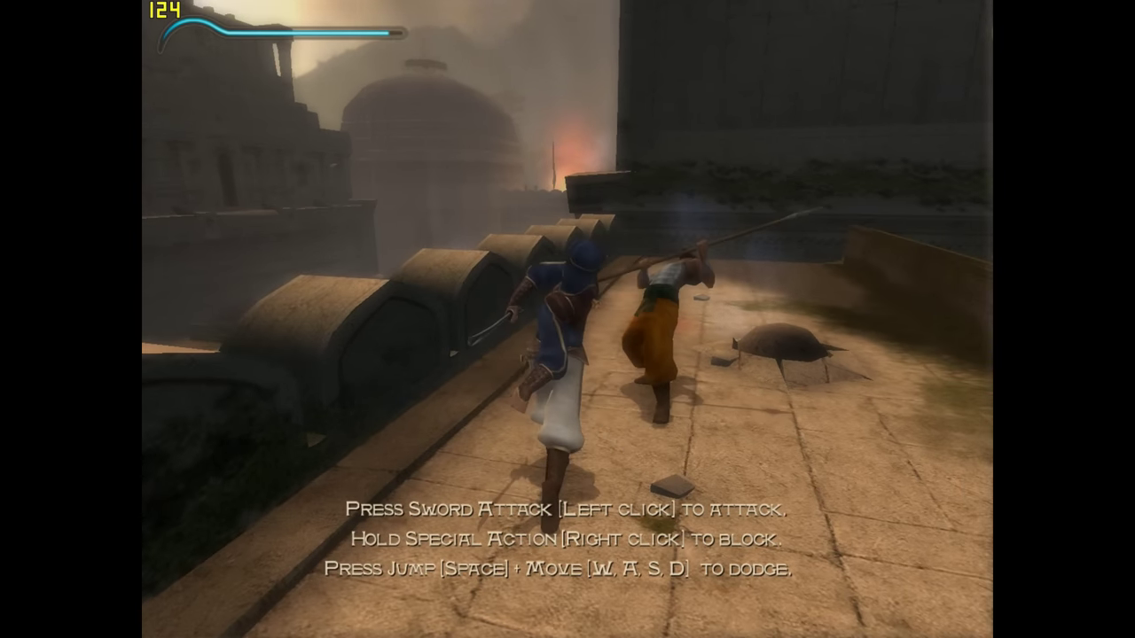
left_click(567, 319)
left_click(567, 319)
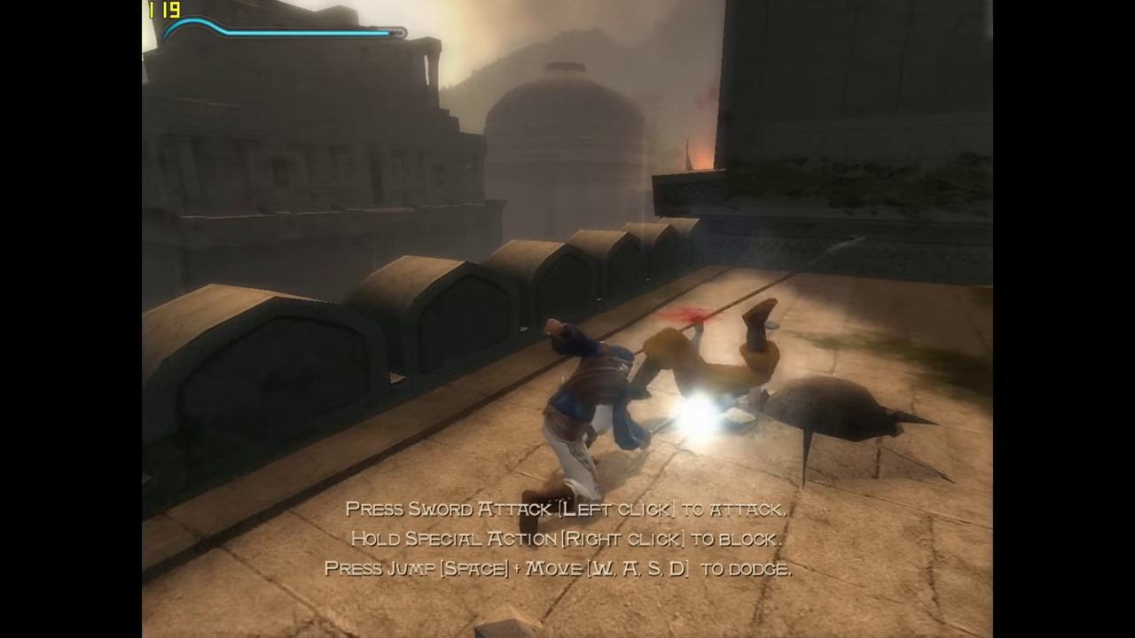